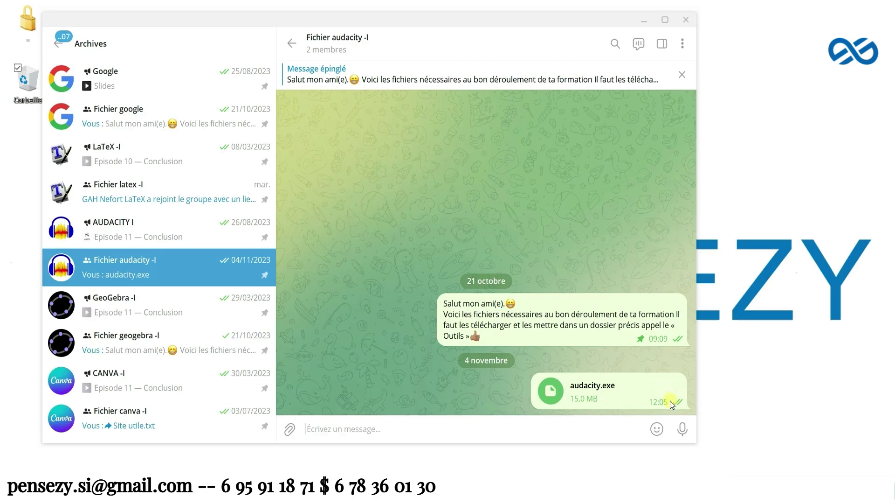
Step: Run the audacity.exe installer from the Telegram Desktop downloads folder, clearing the chat and folder windows out of the way
{"action": "left_click", "coordinate": [641, 23]}
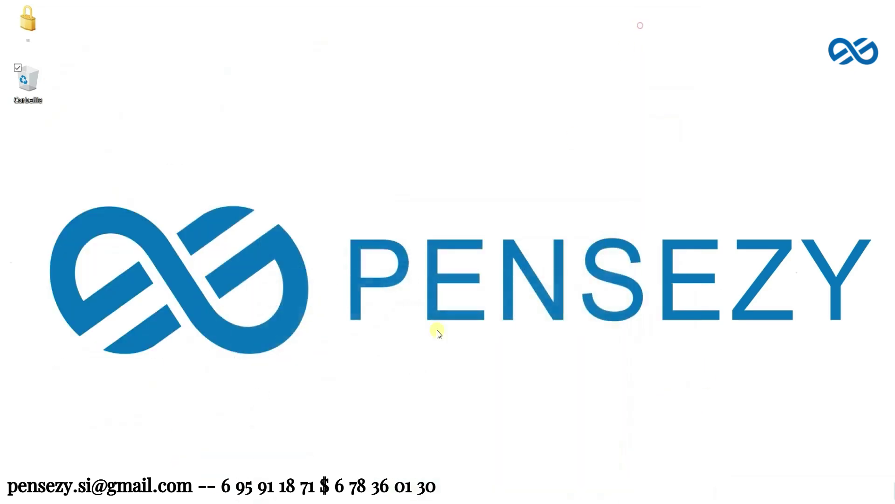
{"action": "mouse_move", "coordinate": [131, 497]}
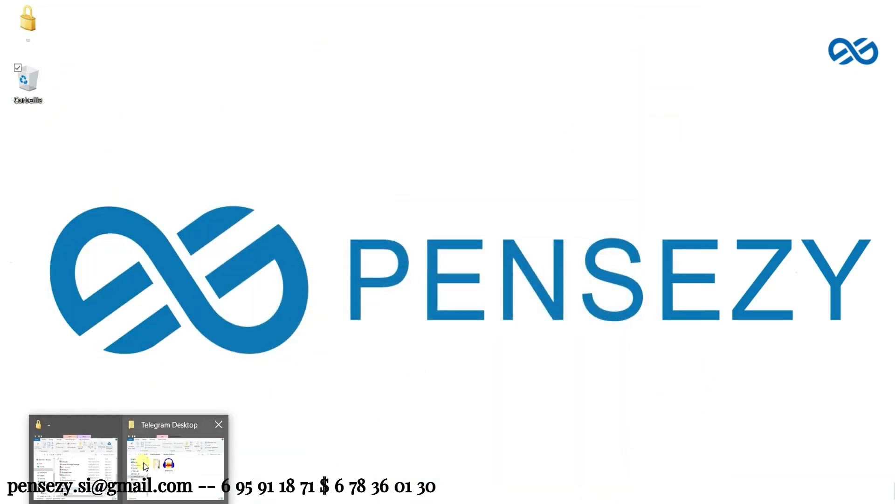
{"action": "left_click", "coordinate": [162, 462]}
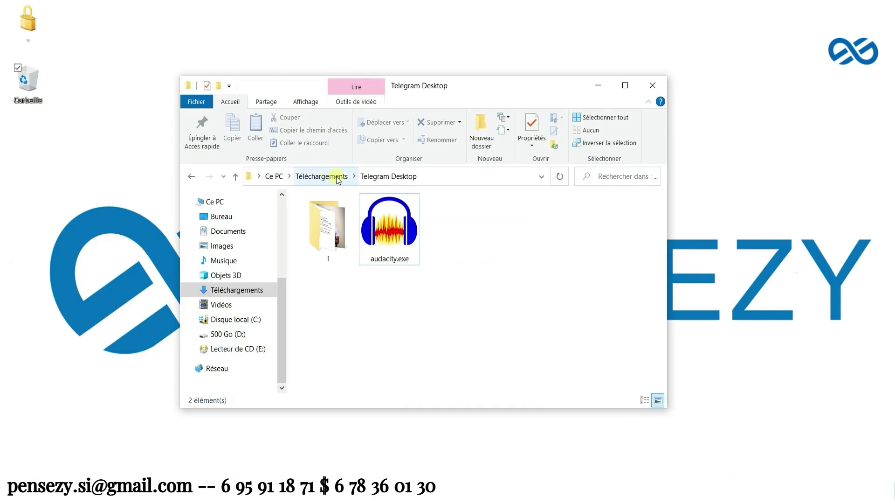
{"action": "right_click", "coordinate": [404, 227]}
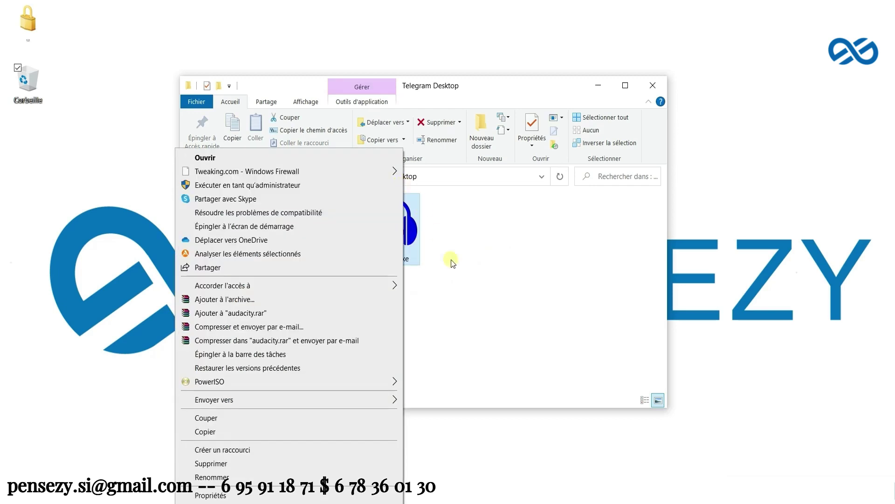
{"action": "left_click", "coordinate": [253, 156]}
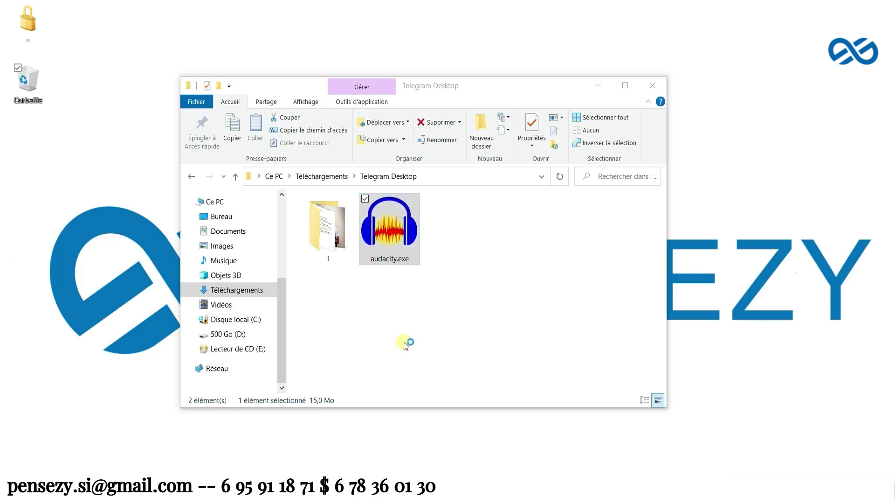
{"action": "left_click", "coordinate": [600, 86]}
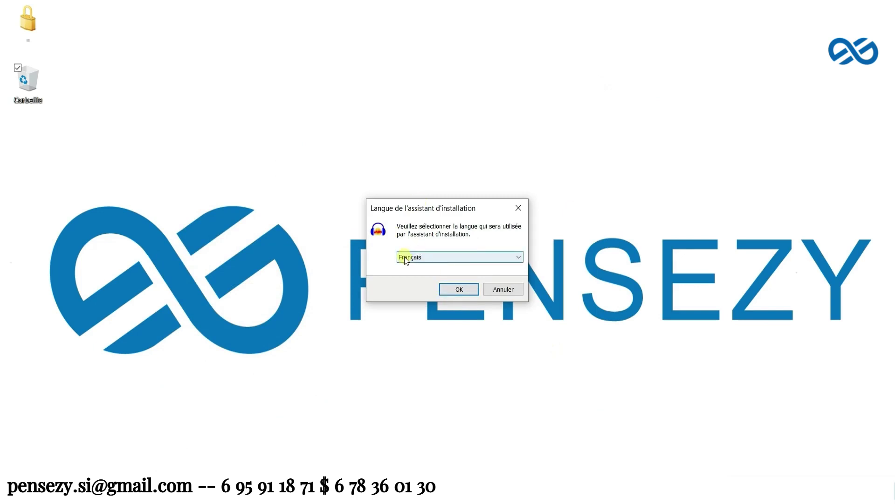
Step: Browse the available setup languages and confirm Français as the installer language
{"action": "left_click", "coordinate": [478, 257]}
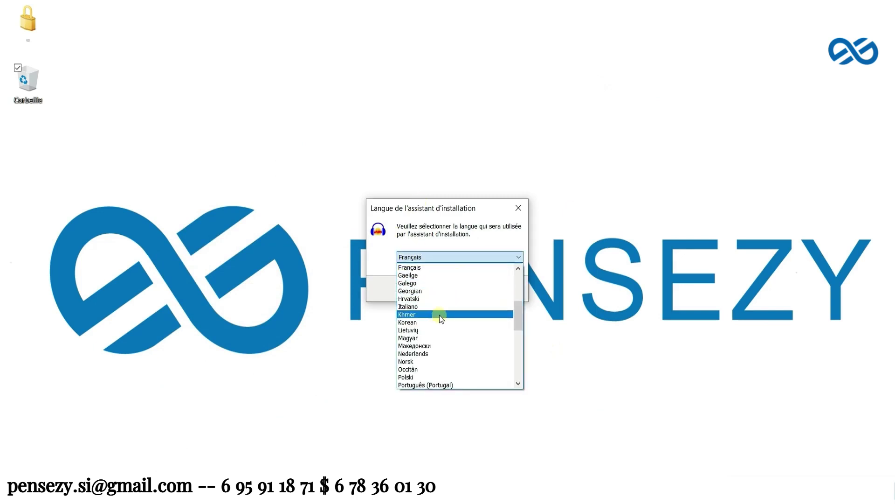
{"action": "scroll", "coordinate": [440, 315], "scroll_direction": "down", "scroll_amount": 8}
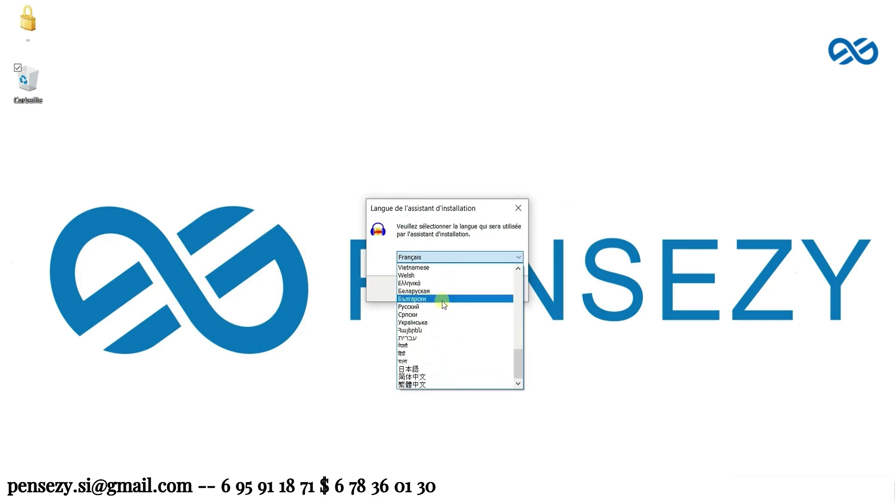
{"action": "scroll", "coordinate": [443, 299], "scroll_direction": "up", "scroll_amount": 15}
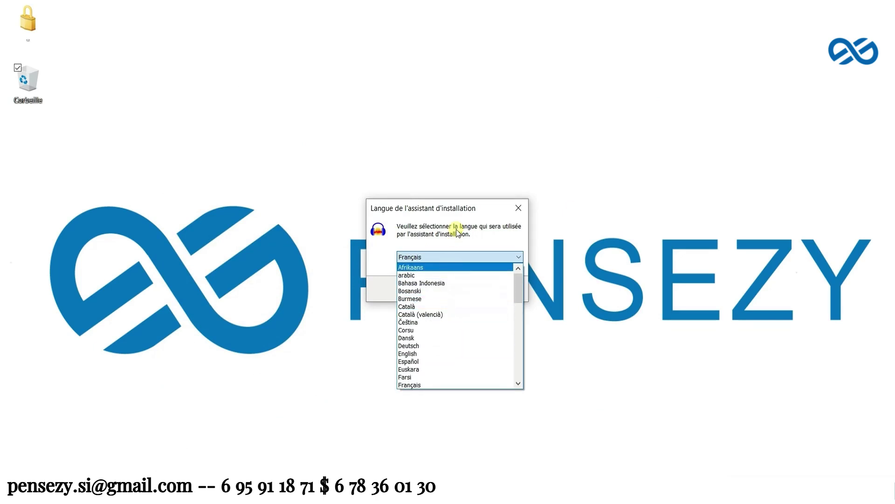
{"action": "left_click", "coordinate": [457, 232]}
{"action": "left_click", "coordinate": [457, 289]}
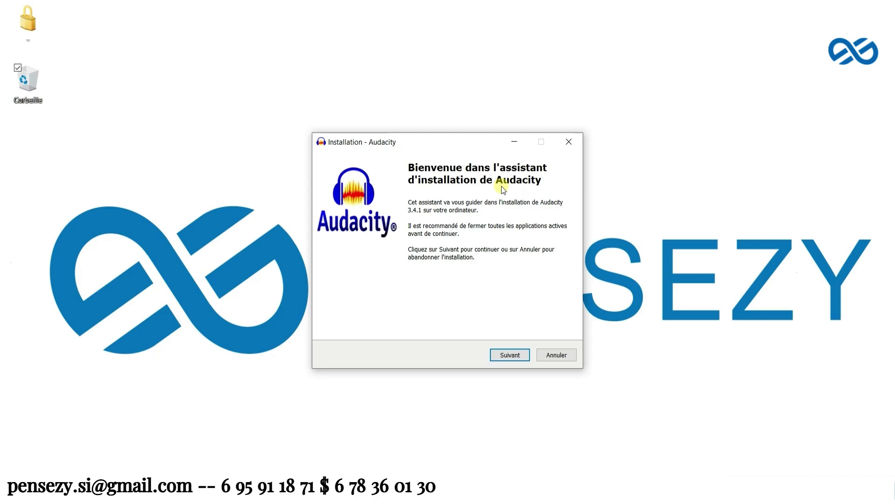
Step: Read through the licence information and accept C:\Program Files\Audacity as the destination folder
{"action": "left_click", "coordinate": [504, 355]}
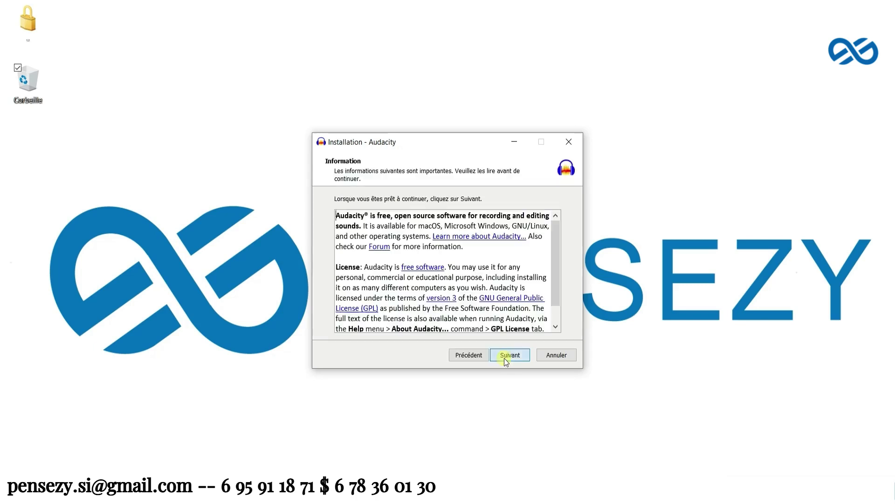
{"action": "scroll", "coordinate": [480, 260], "scroll_direction": "down", "scroll_amount": 1}
{"action": "scroll", "coordinate": [480, 260], "scroll_direction": "up", "scroll_amount": 1}
{"action": "scroll", "coordinate": [407, 269], "scroll_direction": "down", "scroll_amount": 1}
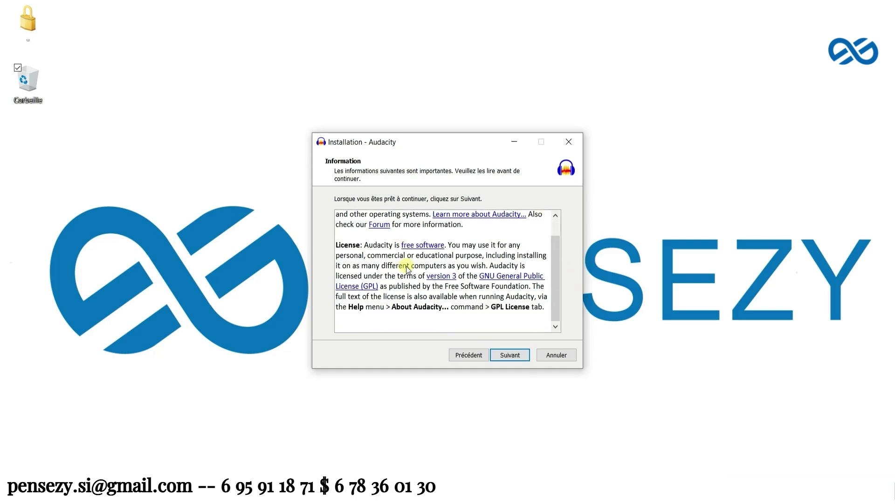
{"action": "left_click", "coordinate": [510, 355]}
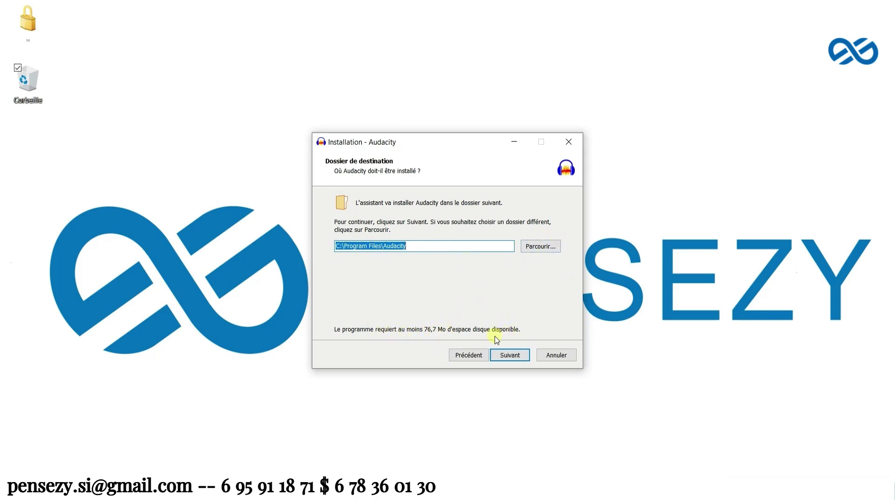
{"action": "left_click", "coordinate": [504, 355]}
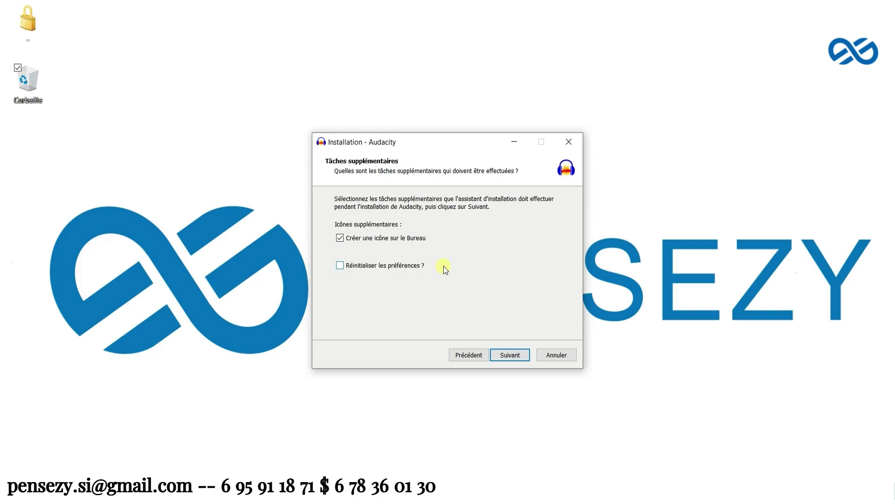
Step: Enable resetting the preferences, keep the desktop icon option, and install Audacity
{"action": "left_click", "coordinate": [394, 267]}
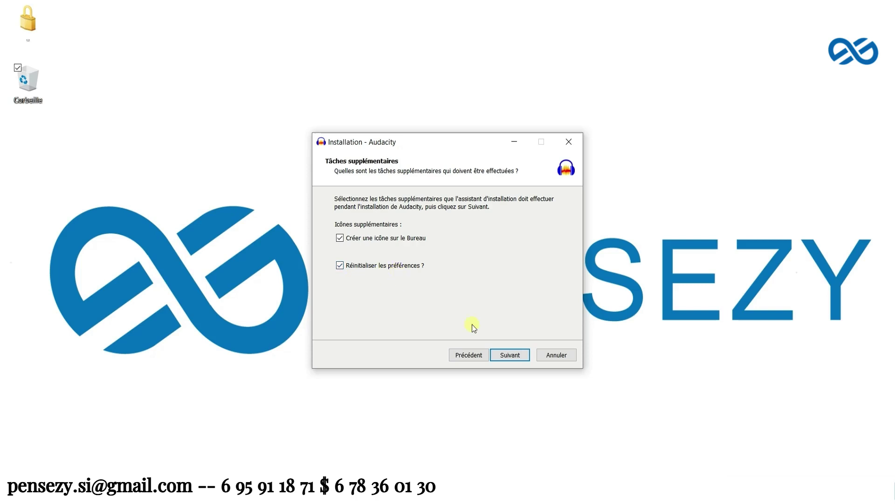
{"action": "left_click", "coordinate": [521, 355]}
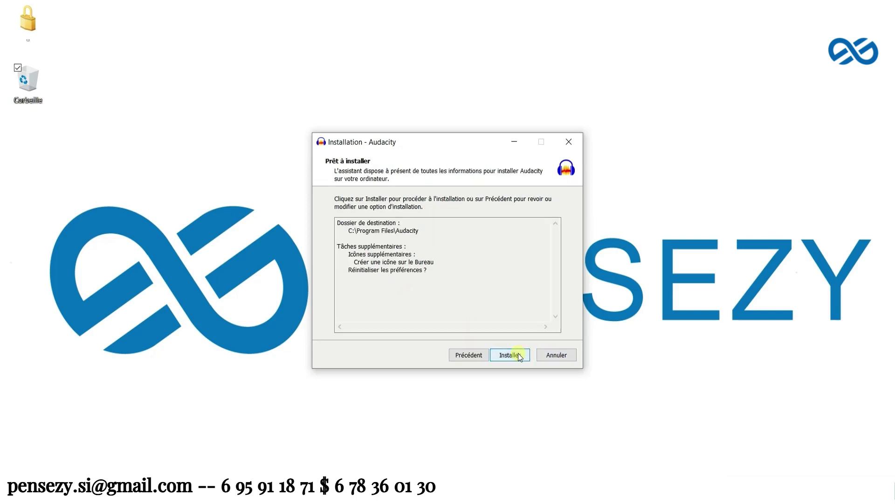
{"action": "left_click", "coordinate": [518, 355]}
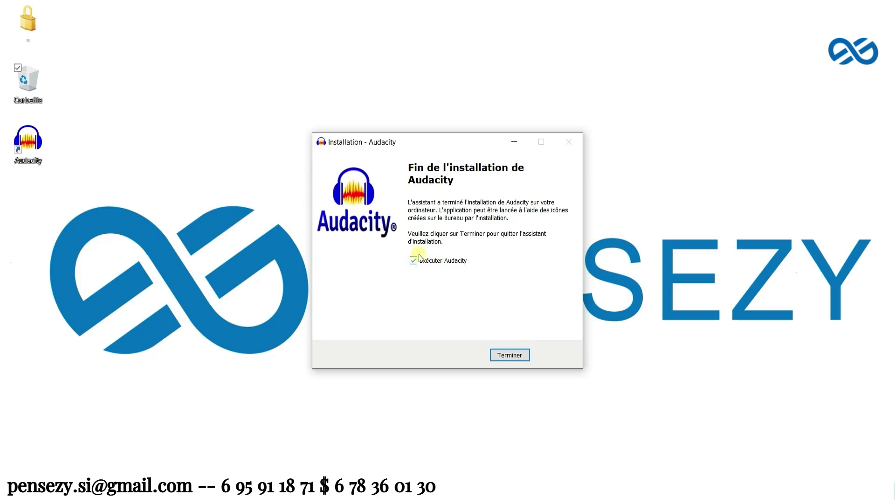
Step: Finish the setup with Audacity set to launch and confirm the preferences reset
{"action": "left_click", "coordinate": [505, 356]}
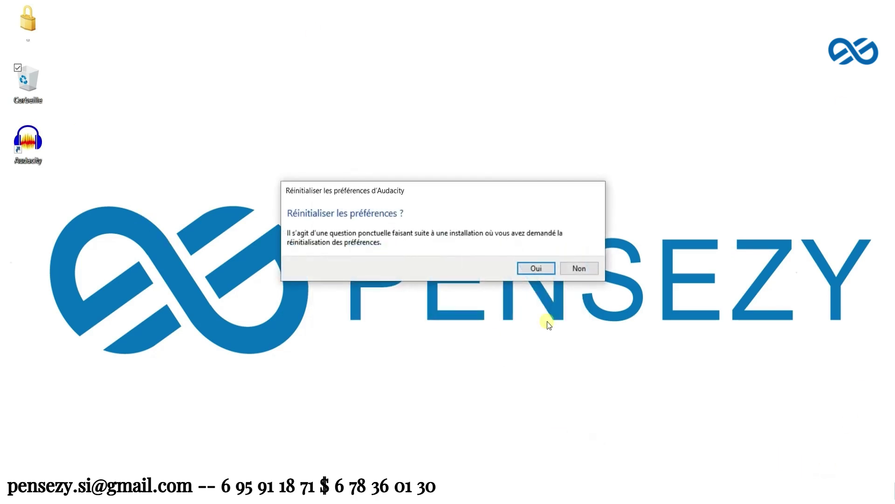
{"action": "left_click", "coordinate": [536, 264]}
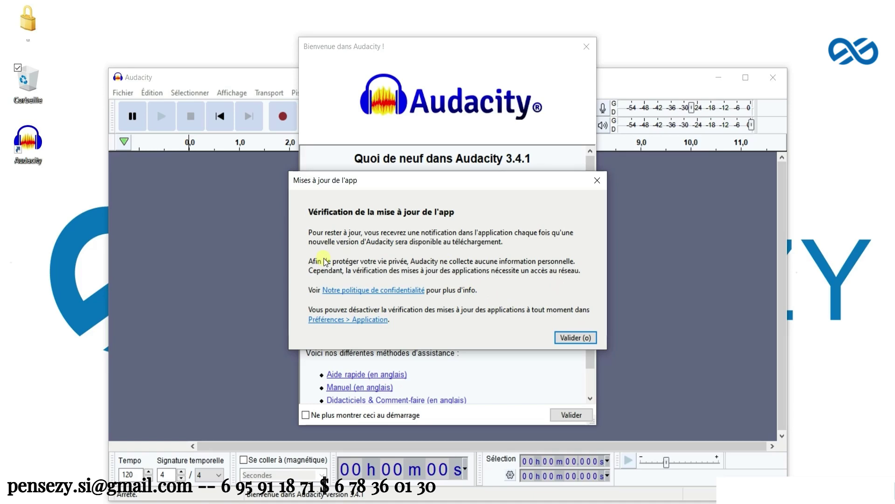
Step: Dismiss the update-check notice and close the welcome window, setting it not to show at startup
{"action": "left_click", "coordinate": [586, 337]}
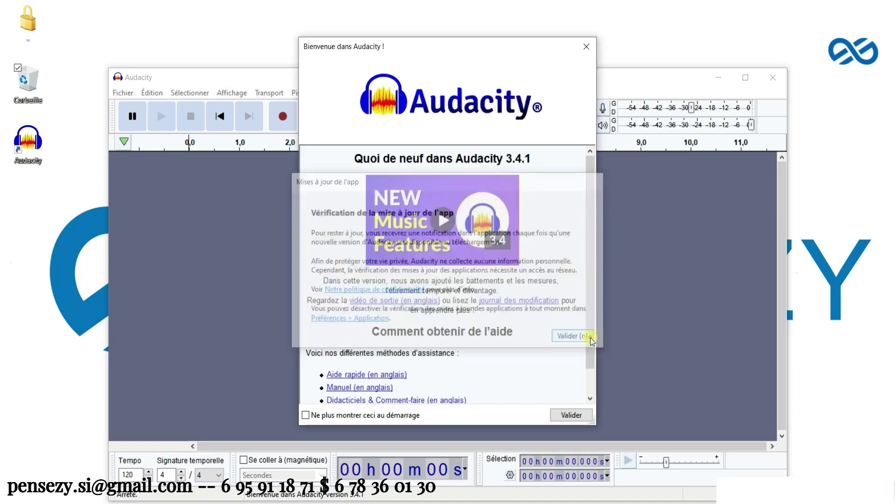
{"action": "left_click", "coordinate": [321, 415]}
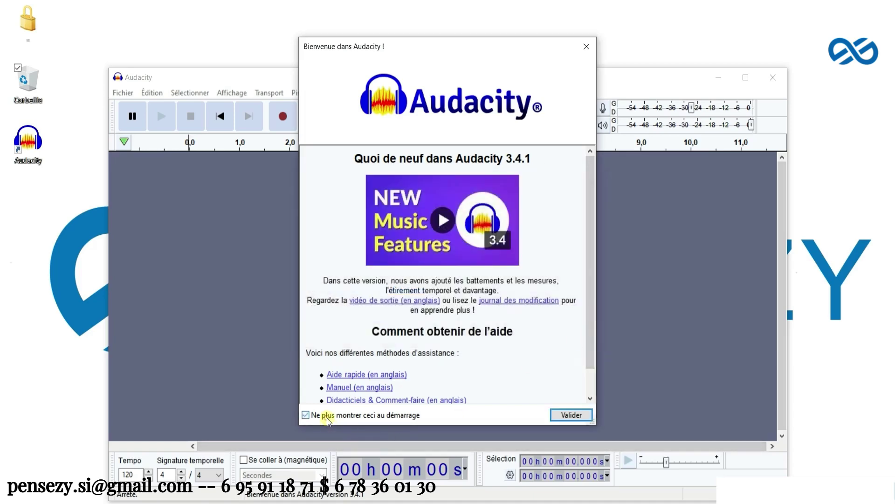
{"action": "scroll", "coordinate": [395, 336], "scroll_direction": "down", "scroll_amount": 1}
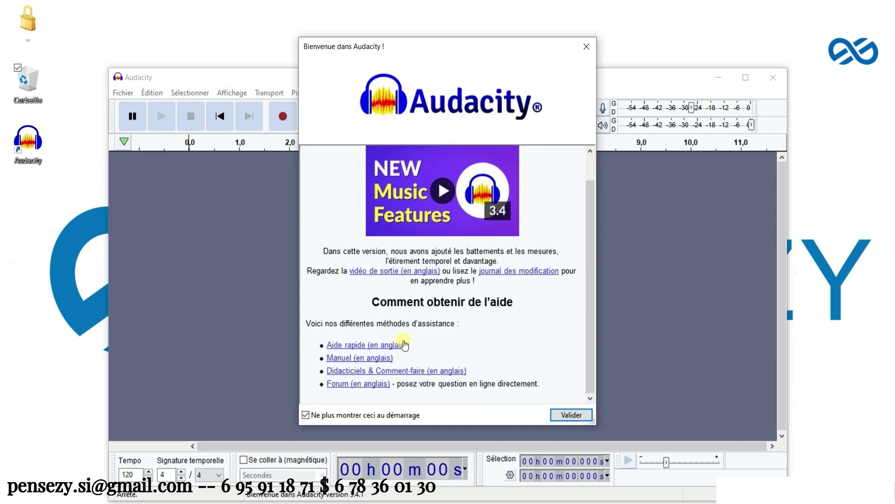
{"action": "left_click", "coordinate": [567, 414]}
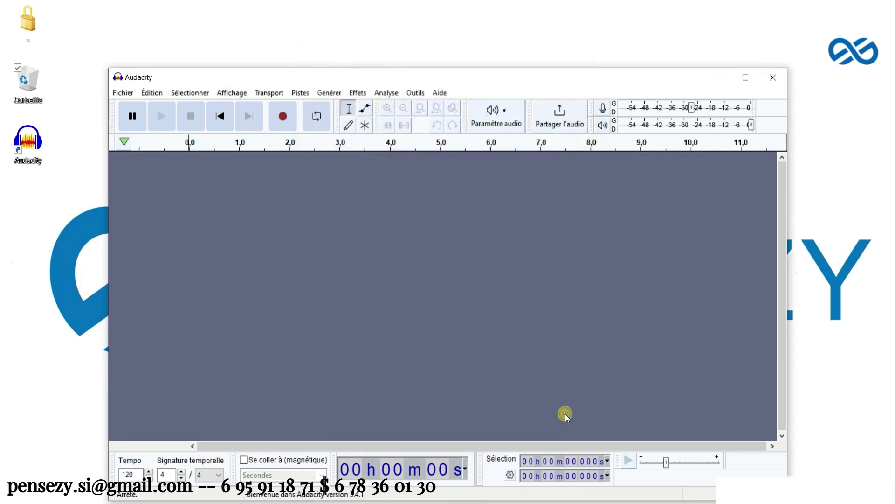
Step: Maximize the Audacity window and examine its command groups, from effects, tracks and transport to view, selection, editing and file
{"action": "left_click", "coordinate": [756, 79]}
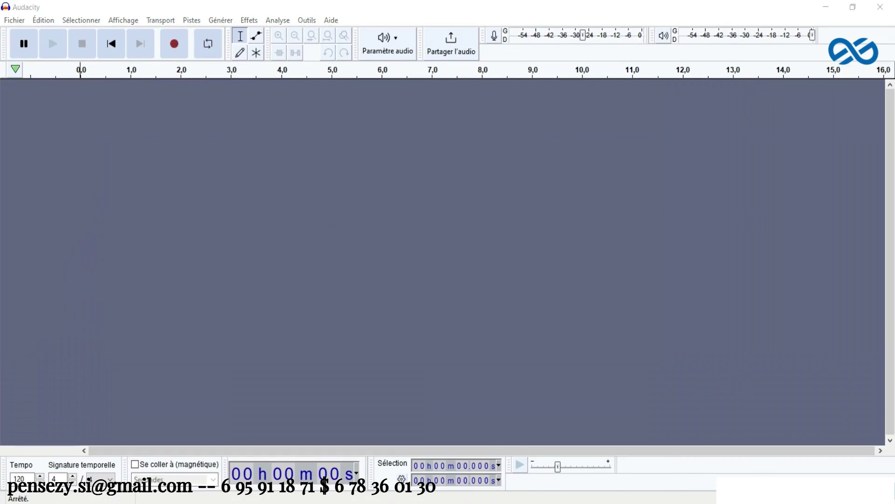
{"action": "left_click", "coordinate": [638, 319]}
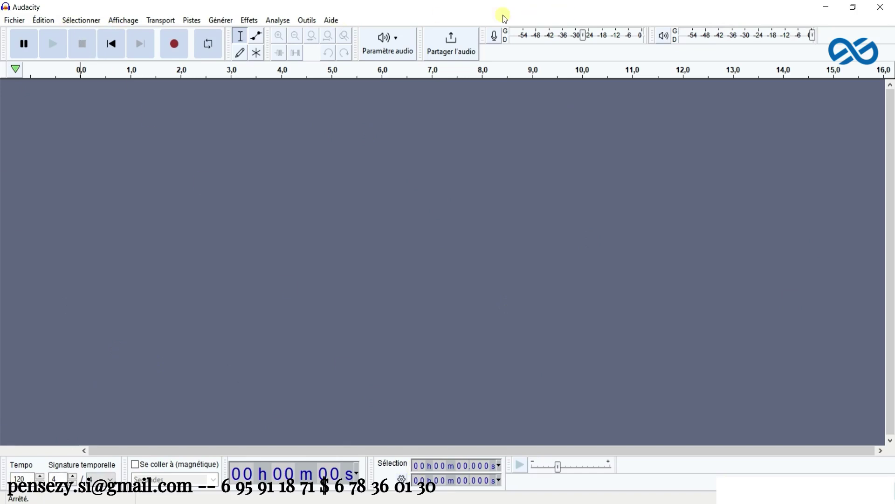
{"action": "left_click", "coordinate": [249, 20]}
{"action": "left_click", "coordinate": [249, 20]}
{"action": "left_click", "coordinate": [195, 20]}
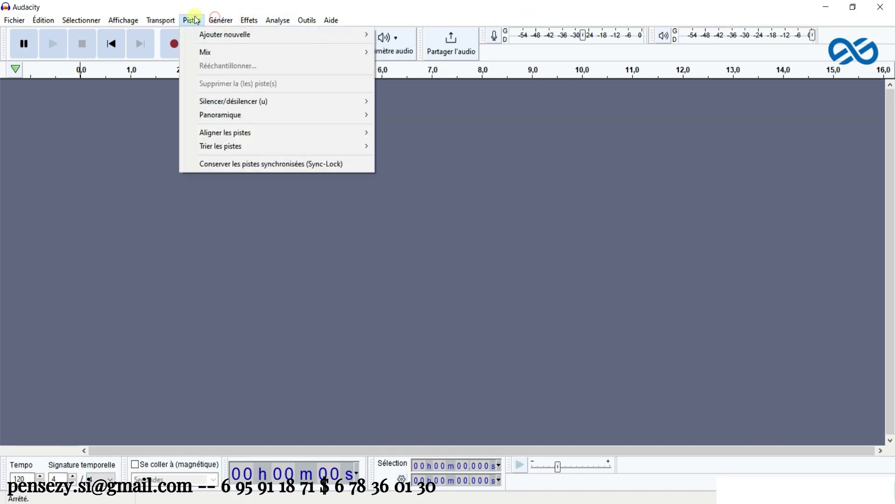
{"action": "left_click", "coordinate": [195, 20]}
{"action": "left_click", "coordinate": [169, 20]}
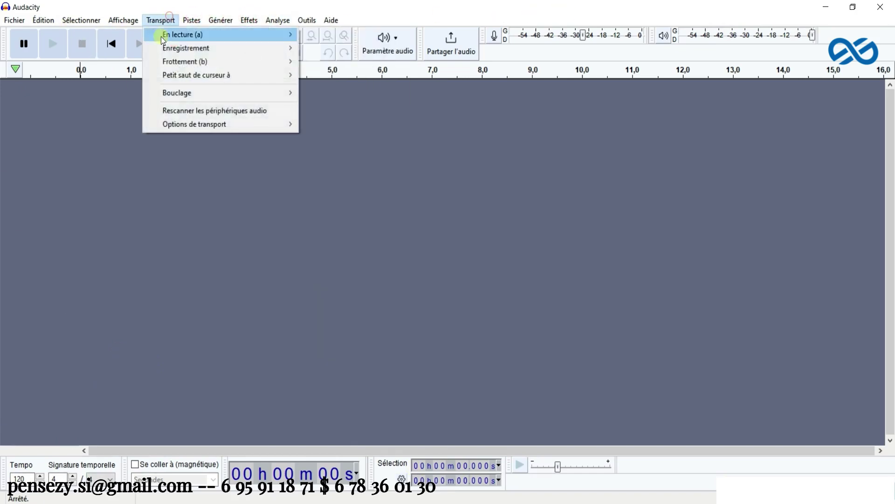
{"action": "left_click", "coordinate": [122, 20]}
{"action": "left_click", "coordinate": [72, 21]}
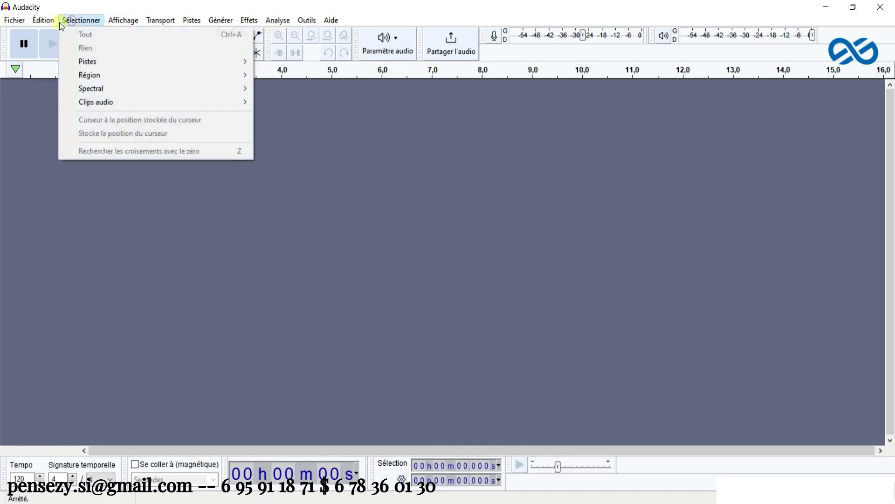
{"action": "left_click", "coordinate": [43, 20]}
{"action": "left_click", "coordinate": [19, 21]}
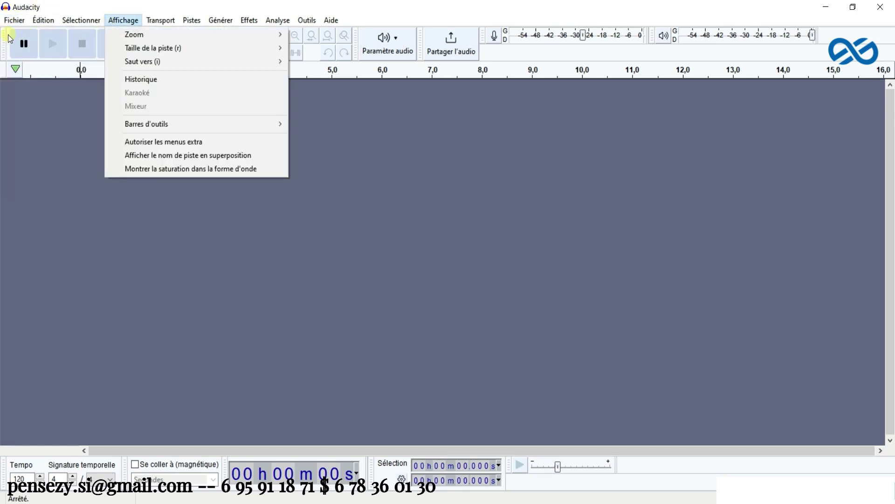
{"action": "left_click", "coordinate": [54, 24]}
{"action": "left_click", "coordinate": [77, 21]}
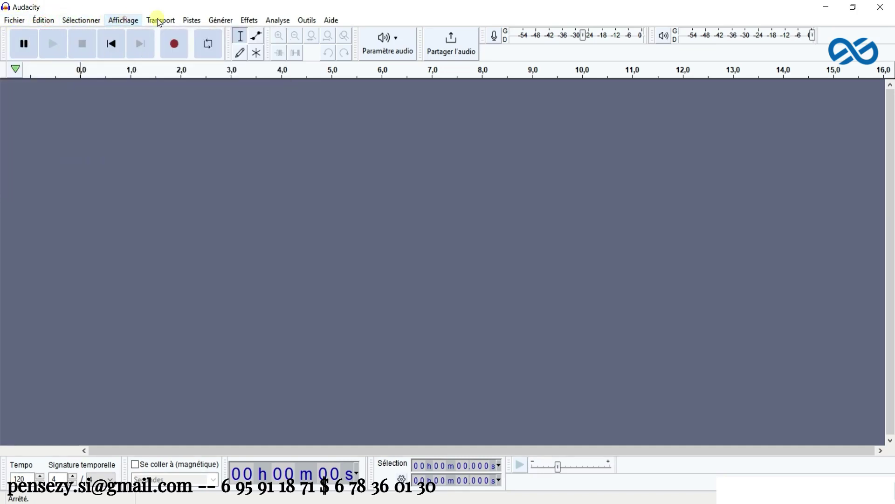
{"action": "left_click", "coordinate": [193, 21]}
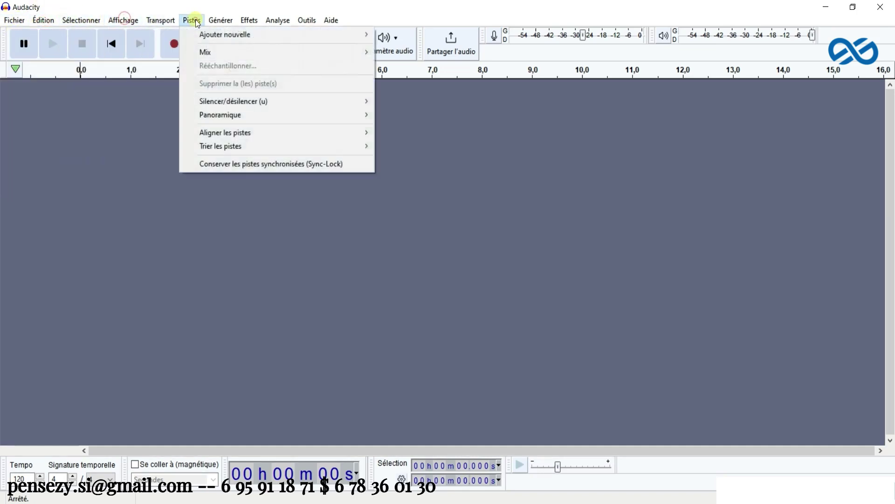
{"action": "left_click", "coordinate": [102, 122]}
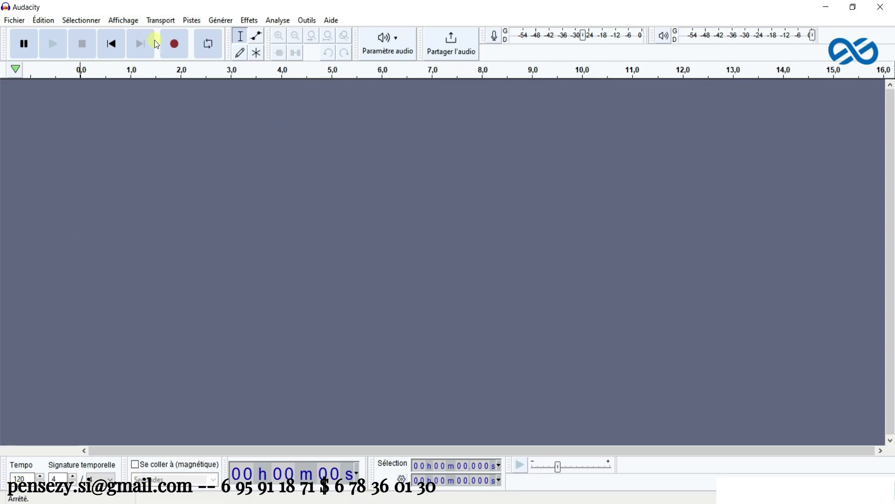
Step: Restore the Audacity window to its smaller size and move it clear of the desktop icons
{"action": "left_click_drag", "start_coordinate": [73, 12], "coordinate": [161, 49]}
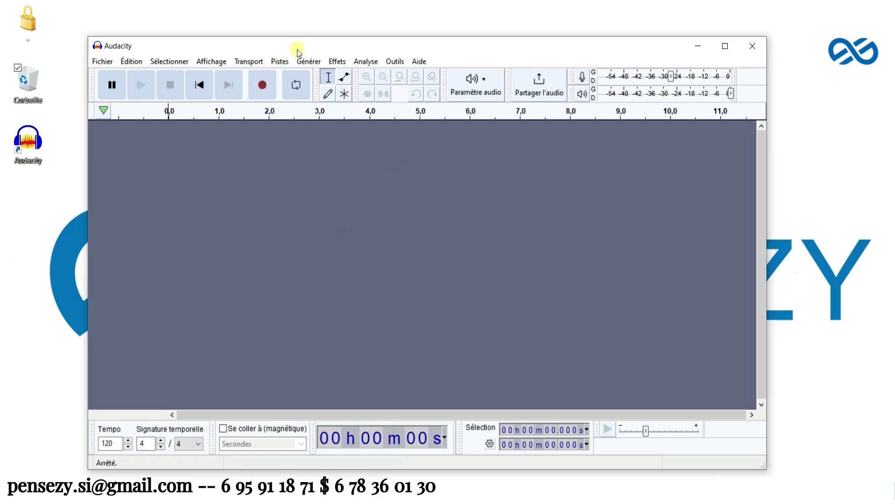
{"action": "left_click_drag", "start_coordinate": [297, 49], "coordinate": [344, 50]}
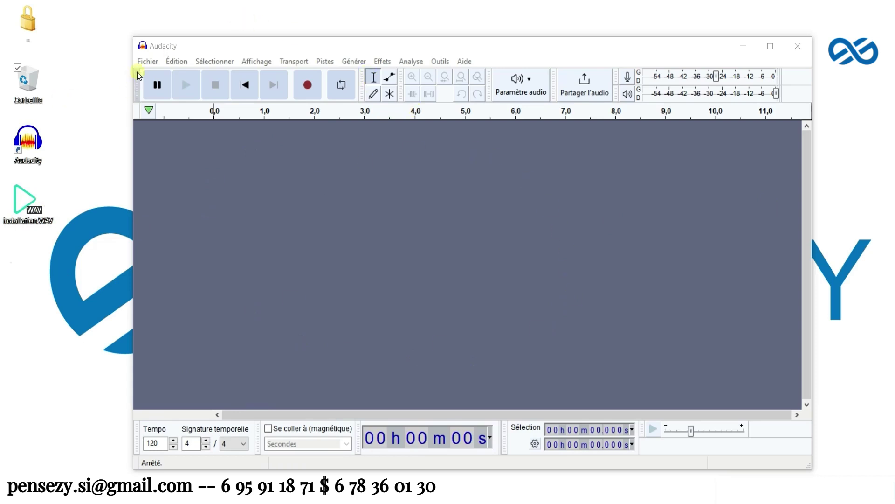
Step: Examine the file types available for opening audio or project files, and cancel the file selection without opening anything
{"action": "left_click", "coordinate": [147, 64]}
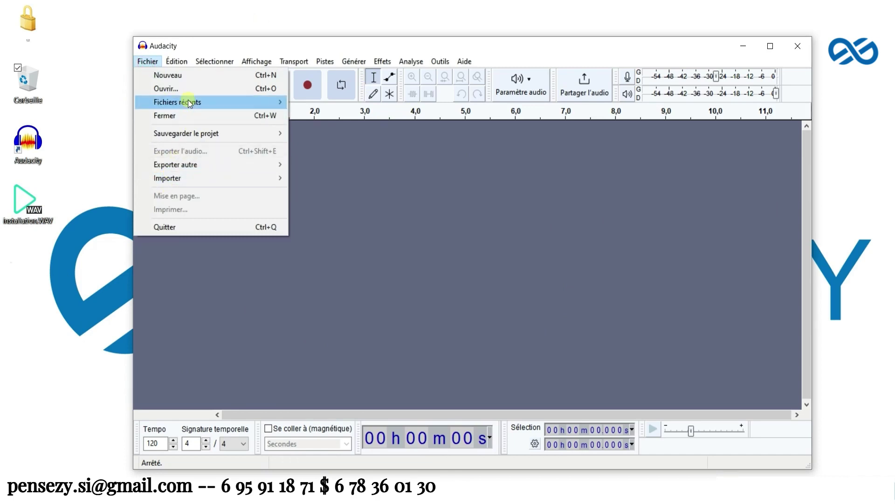
{"action": "left_click", "coordinate": [228, 87]}
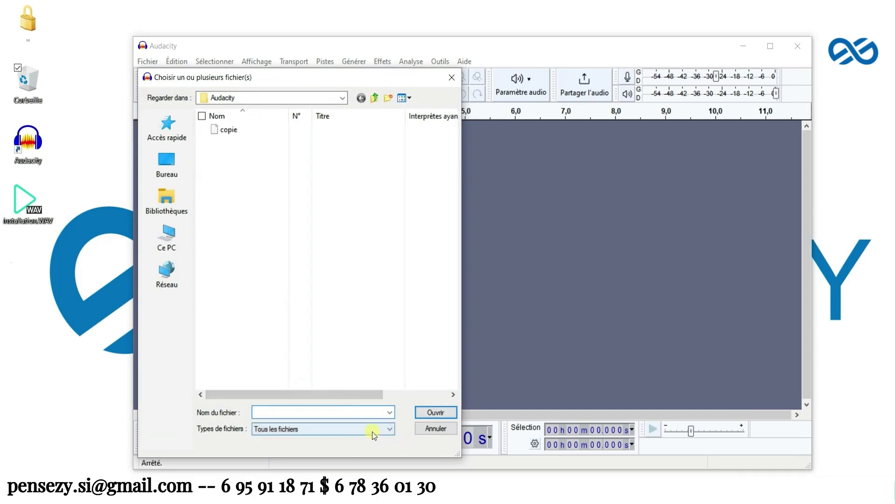
{"action": "left_click", "coordinate": [368, 428]}
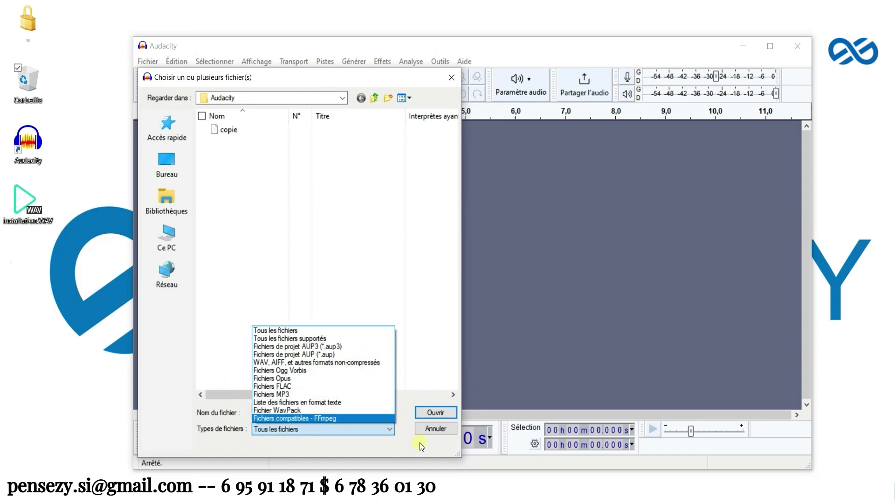
{"action": "left_click", "coordinate": [428, 428]}
{"action": "left_click", "coordinate": [447, 430]}
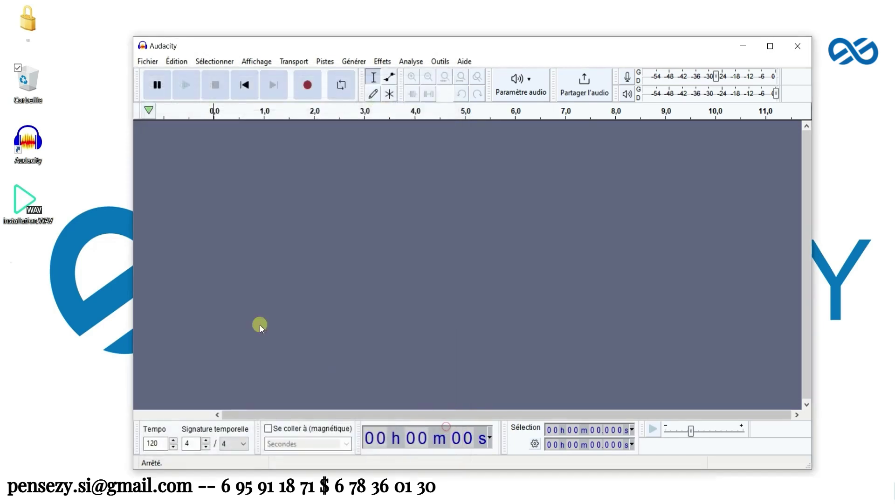
Step: Import the desktop file installation.WAV into the empty Audacity project and maximize the window
{"action": "left_click", "coordinate": [26, 209]}
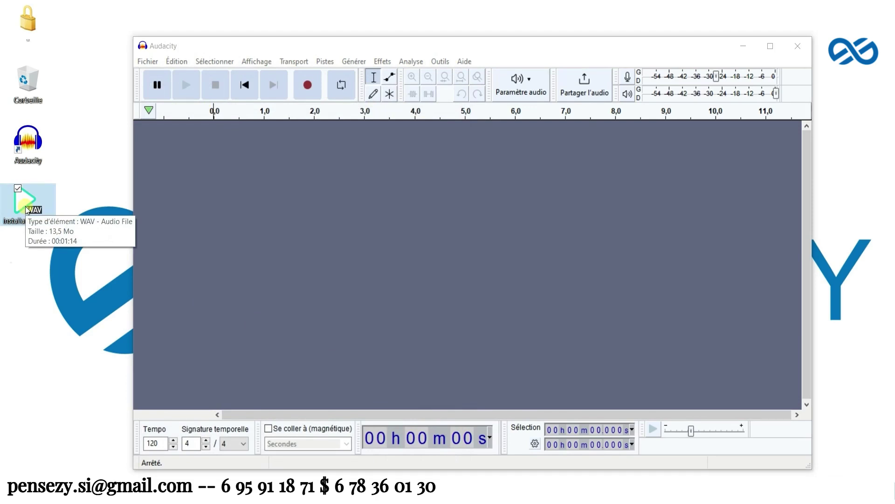
{"action": "left_click_drag", "start_coordinate": [26, 210], "coordinate": [320, 197]}
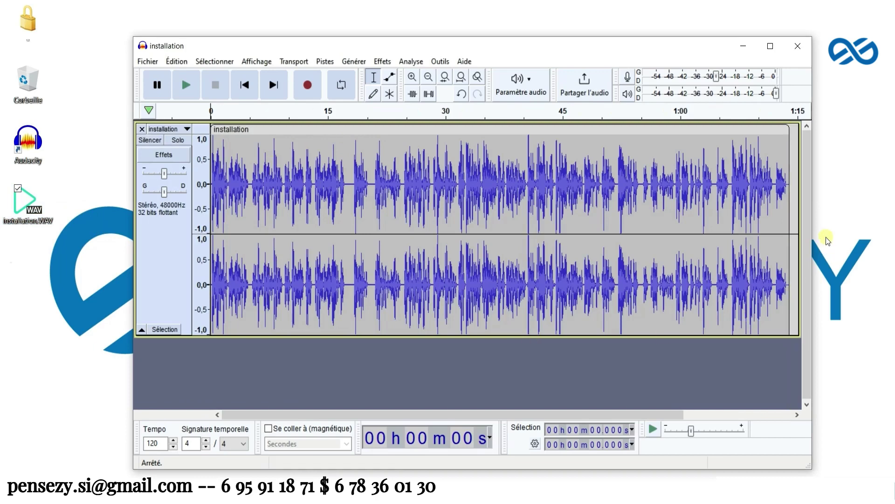
{"action": "left_click", "coordinate": [771, 46]}
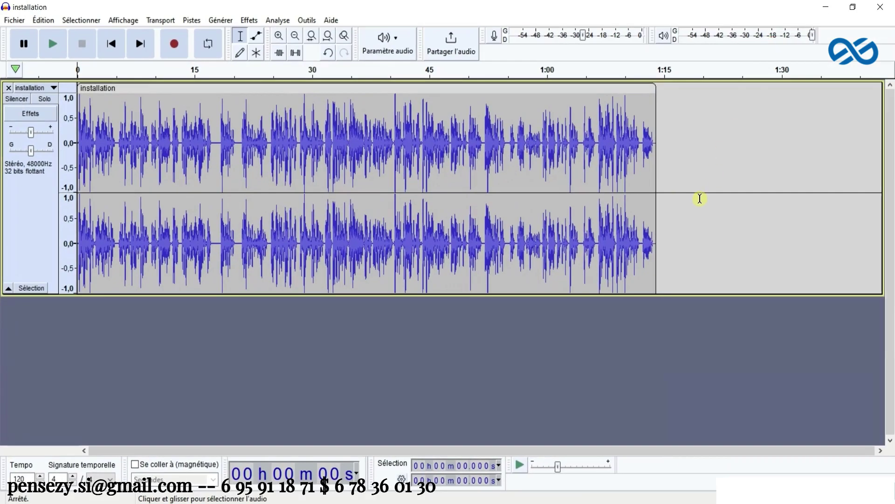